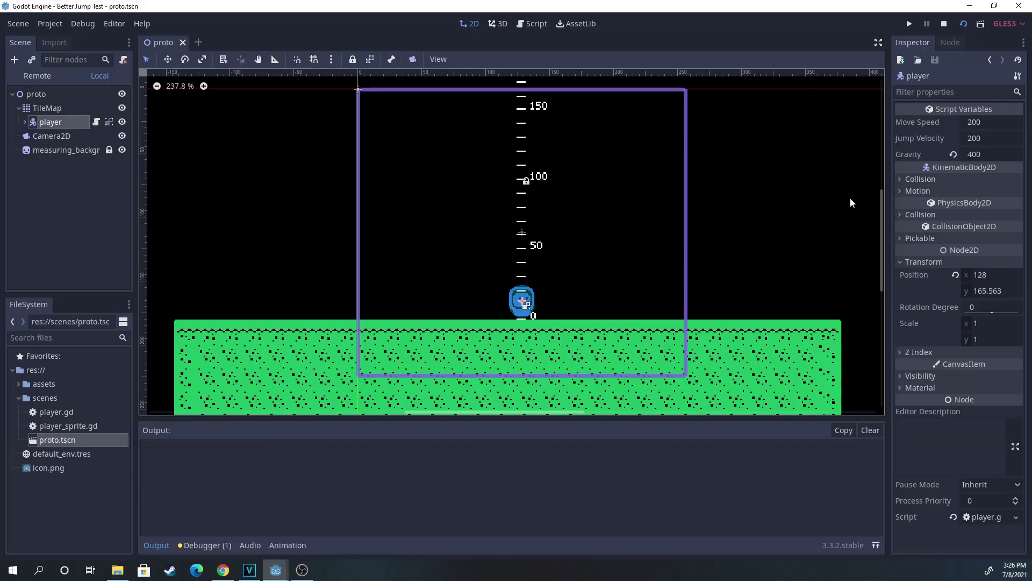
Test-run and jump the player, set Jump Velocity to 400, then open the player script.
key("Left")
key("Right")
key("space")
key("Left")
key("space")
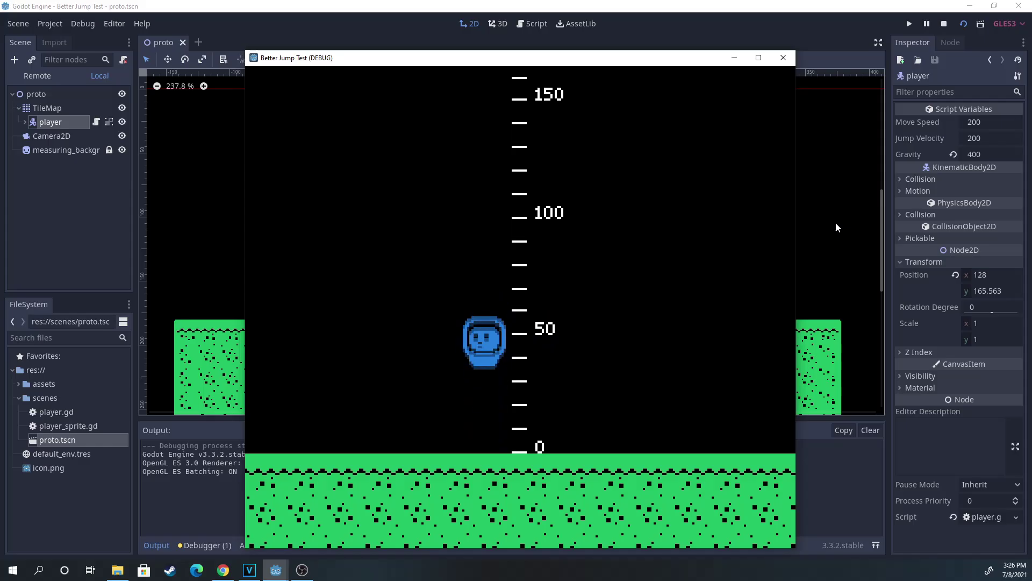
left_click(989, 138)
type("400")
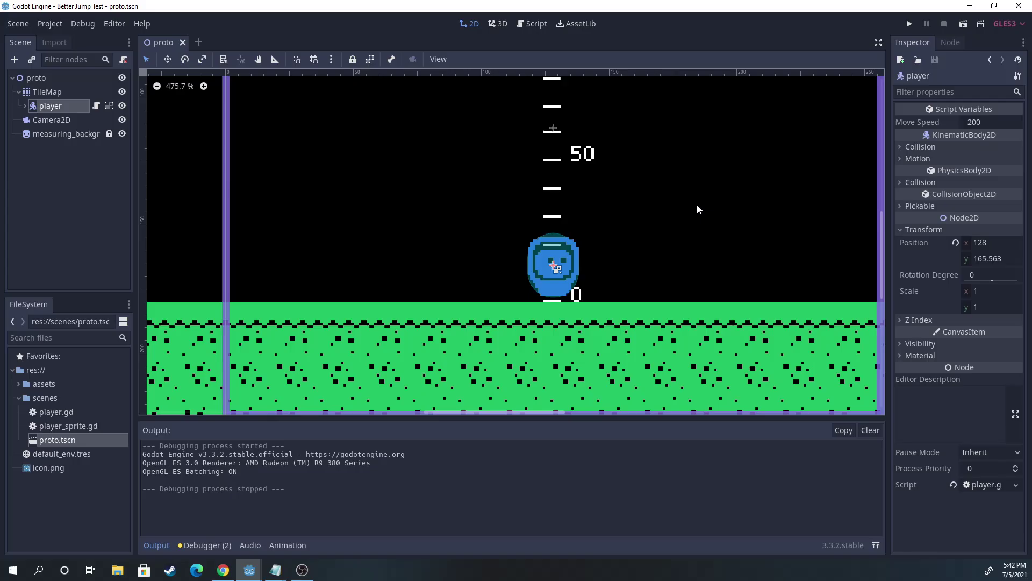
left_click(533, 24)
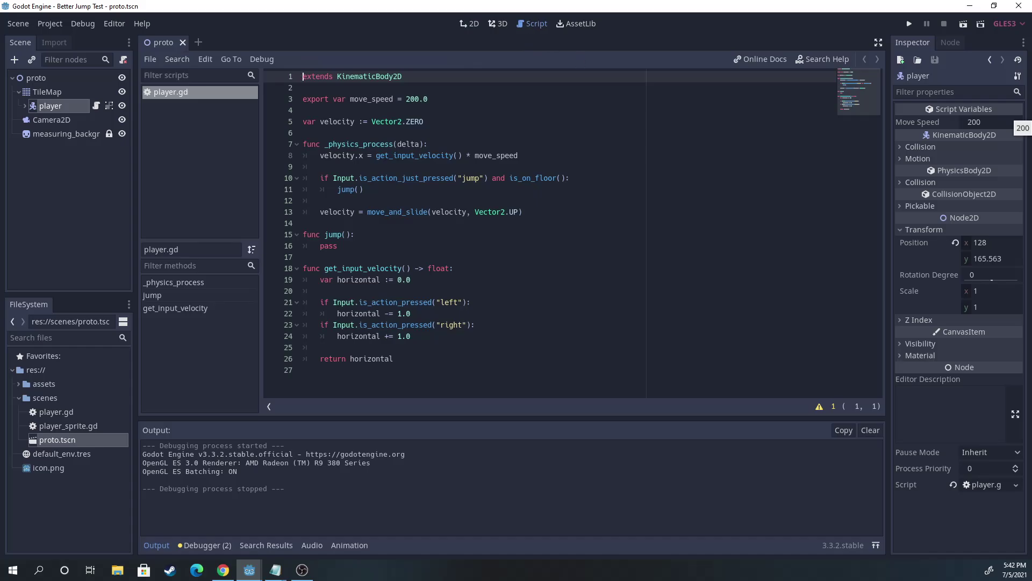
Add exported float vars jump_height, jump_time_to_peak and jump_time_to_descent.
key("alt+Tab")
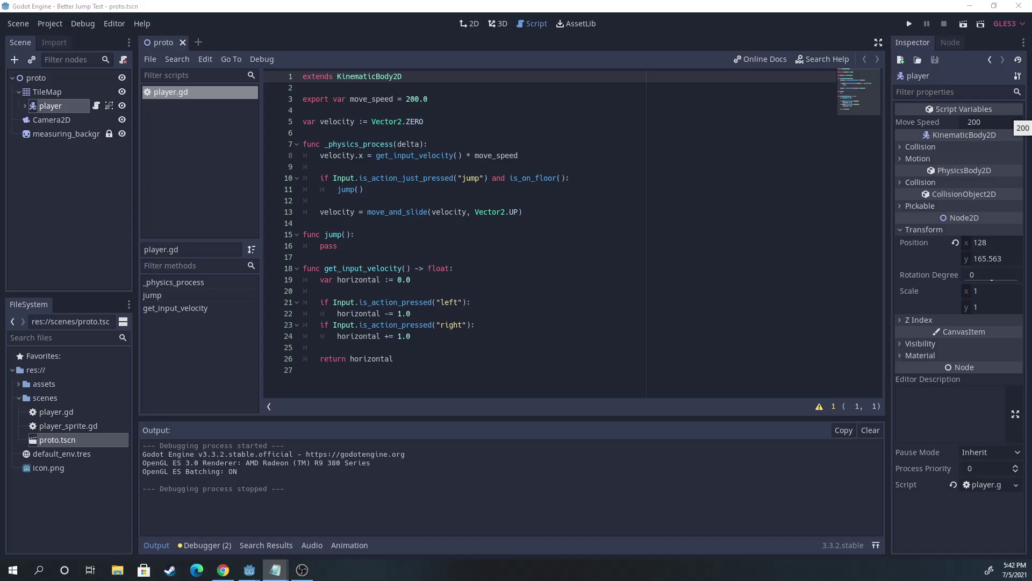
left_click(518, 238)
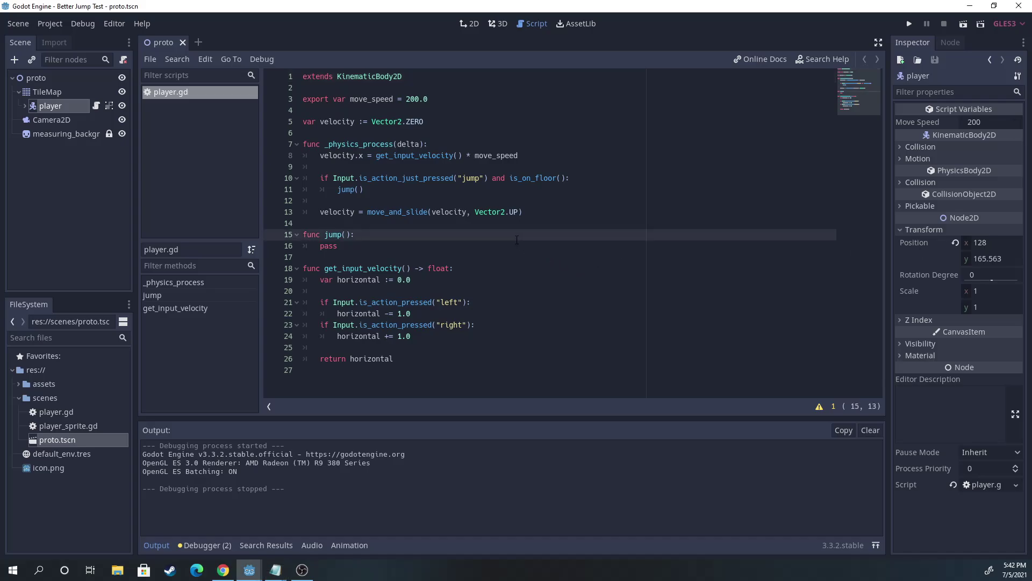
left_click(324, 131)
key("Return")
key("Return")
type("export var")
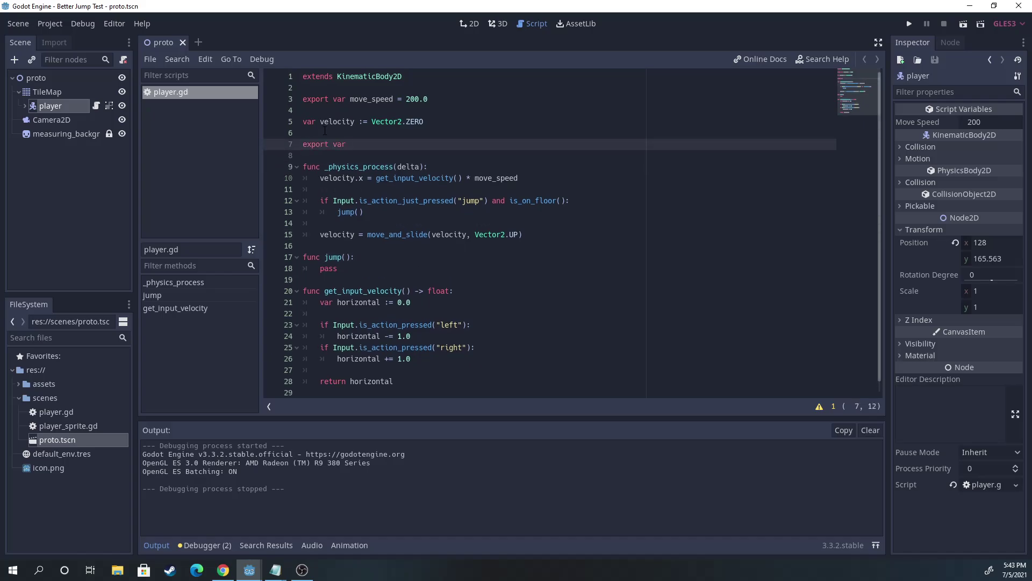
type("oat")
key("Return")
type("export var jump")
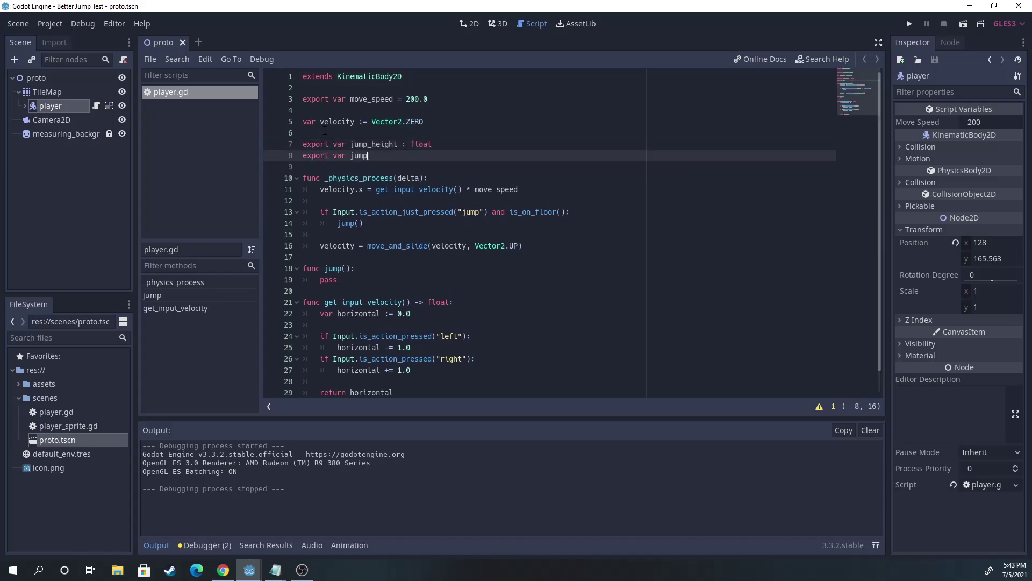
type("loat")
key("Return")
type("export var jump_t")
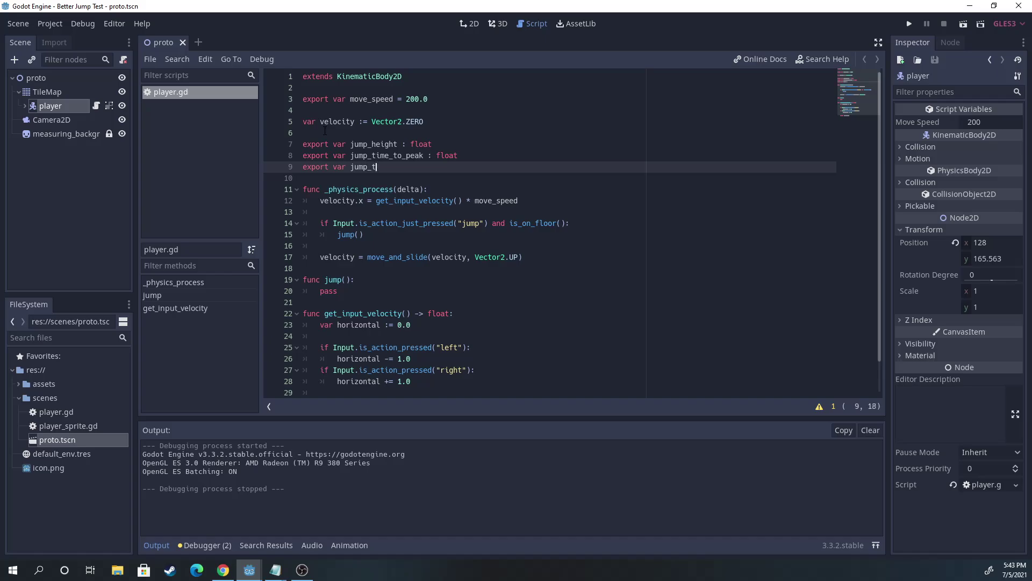
Add onready float vars jump_velocity, jump_gravity and fall_gravity.
key("Return")
key("Return")
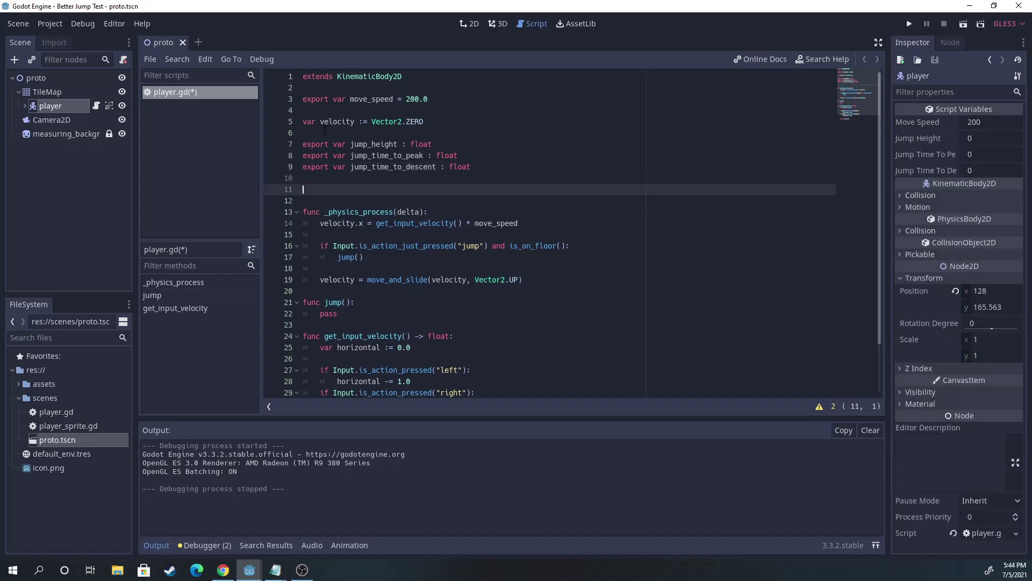
type("onready var jump_velocity :float")
key("Return")
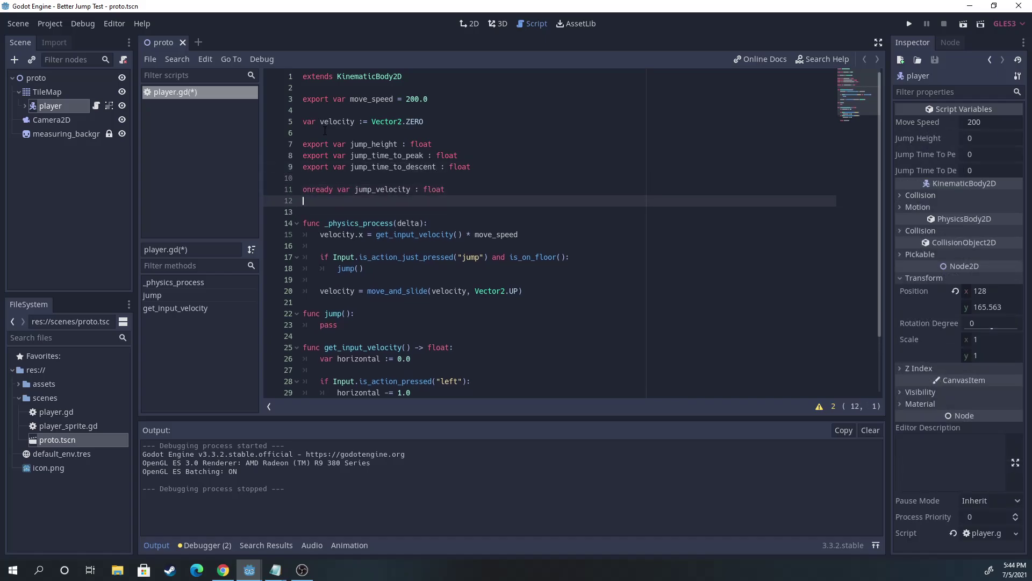
type("onready var jump_gravity: float")
key("Return")
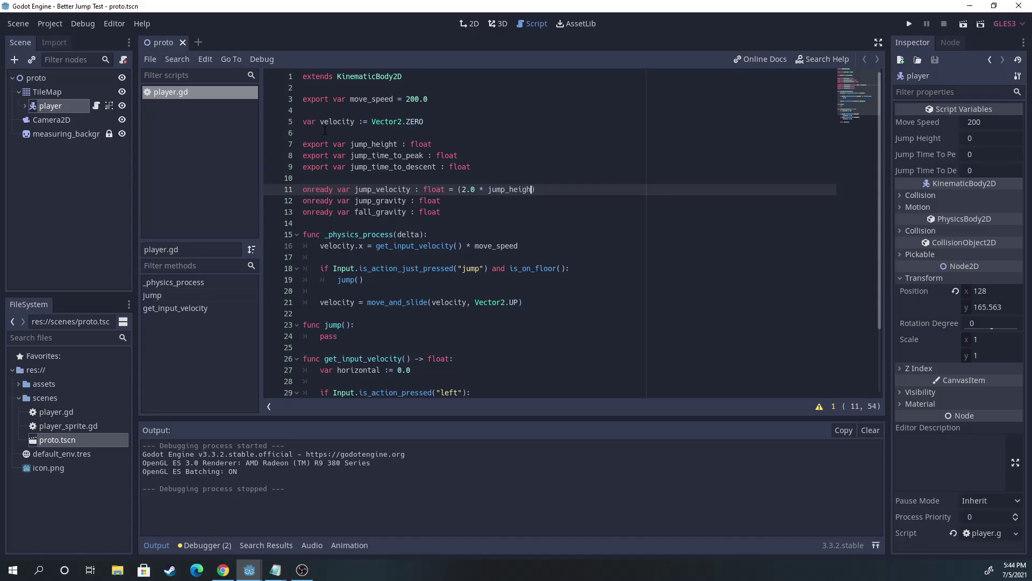
type("e_to")
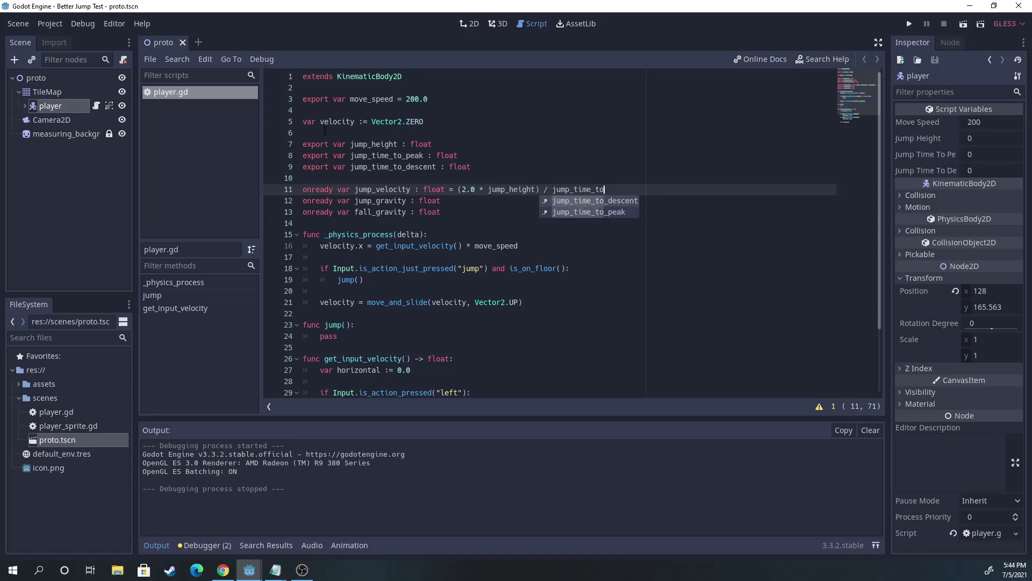
Finish jump_velocity = (2.0*jump_height)/jump_time_to_peak and write the jump_gravity formula.
key("Return")
key("Down")
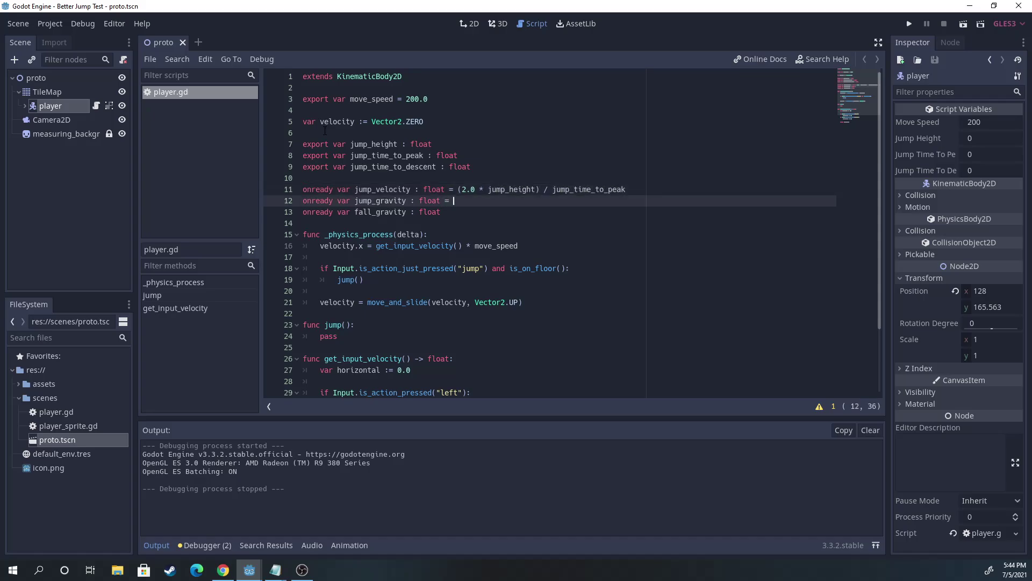
type("jump")
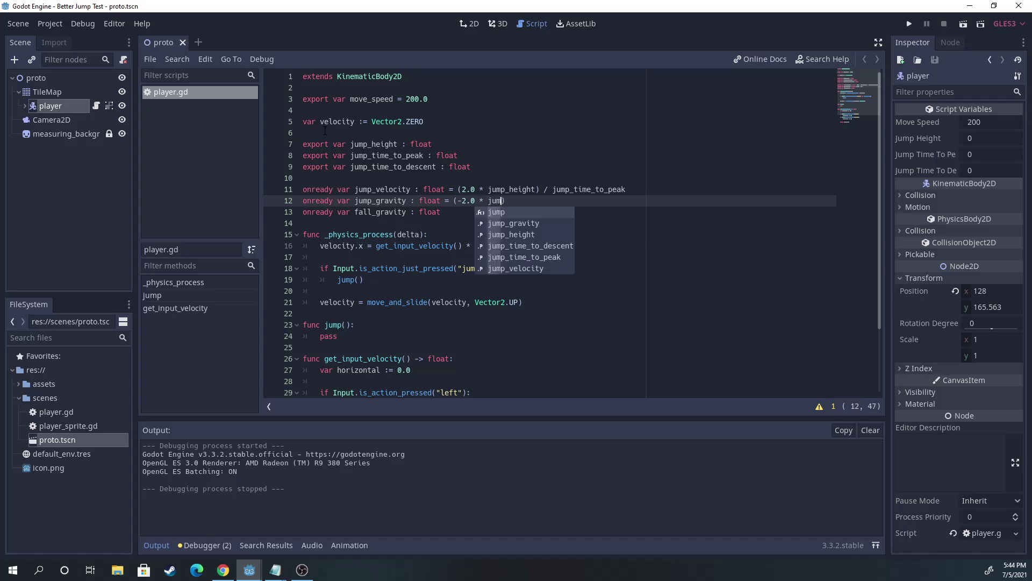
type("_h")
key("Return")
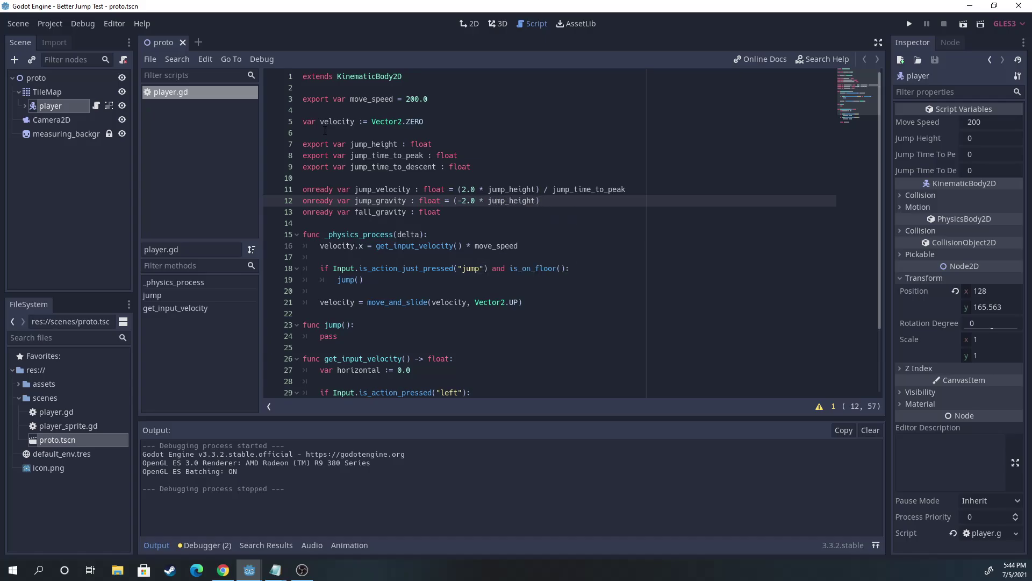
type("jump_ti")
key("Return")
type("ump")
key("Down")
key("Down")
key("Down")
key("Return")
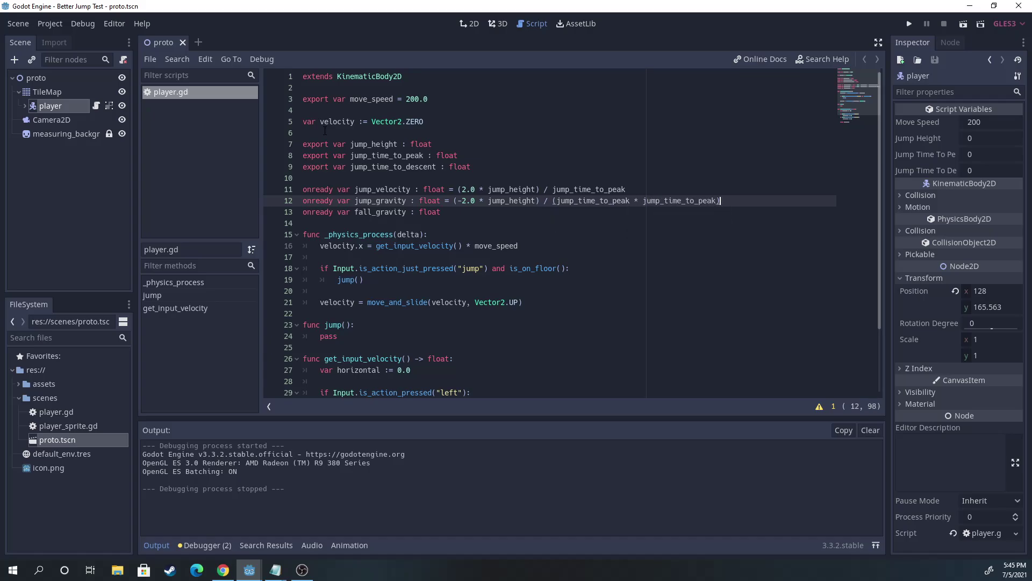
Copy the gravity formula to fall_gravity, replacing both times with jump_time_to_descent.
left_click(453, 201, "shift")
left_click(484, 211)
type("= (-2.0 * jump_height) / (jump_time_to_peak * jump_time_to_peak)")
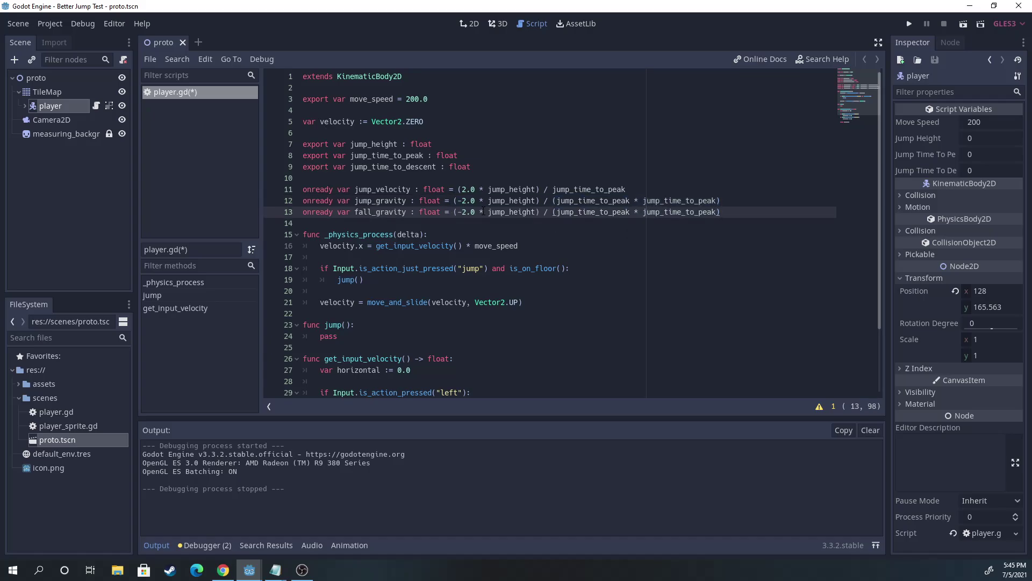
double_click(394, 166)
double_click(590, 212)
type("jump_time_to_descent")
double_click(686, 211)
type("jump_time_to_descent")
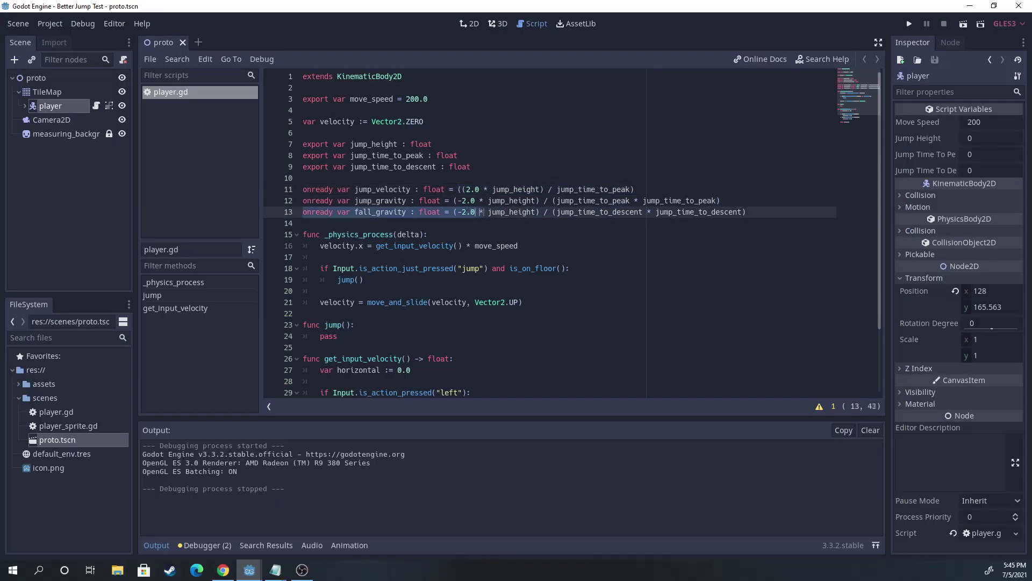
type(")")
Parenthesise the three formulas, append * -1.0 to each, and add room after _physics_process.
left_click(458, 212)
type("()")
left_click(656, 190)
type("*")
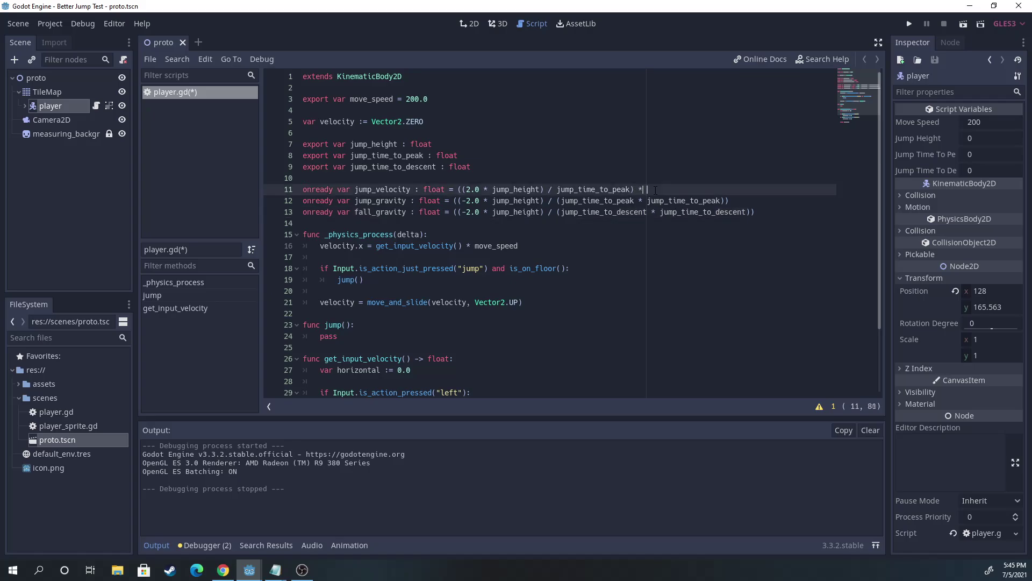
left_click(730, 200)
type("* -1.0")
left_click(755, 212)
type("* -1.0")
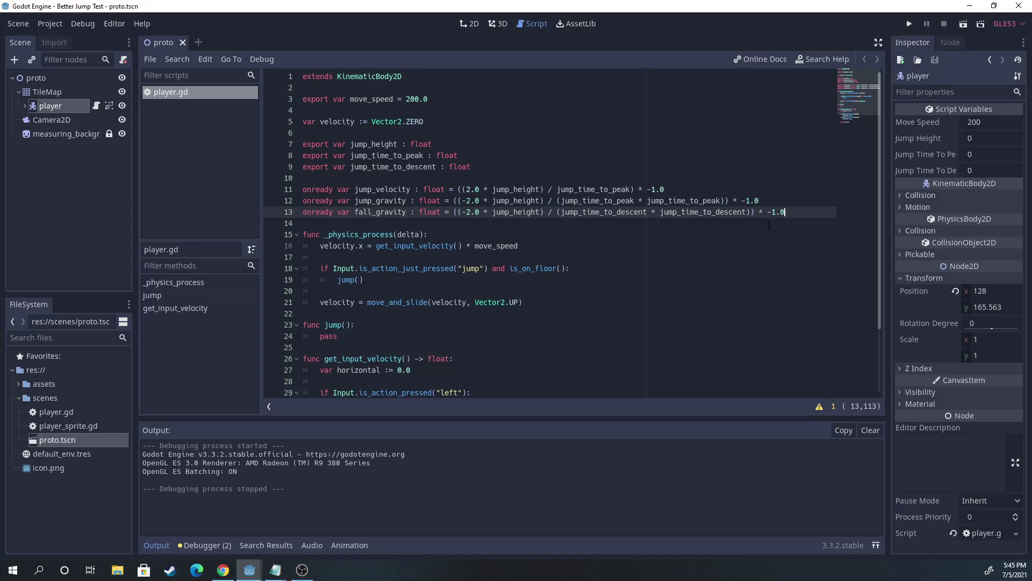
scroll(769, 226, "down", 2)
left_click(339, 235)
key("Return")
key("Return")
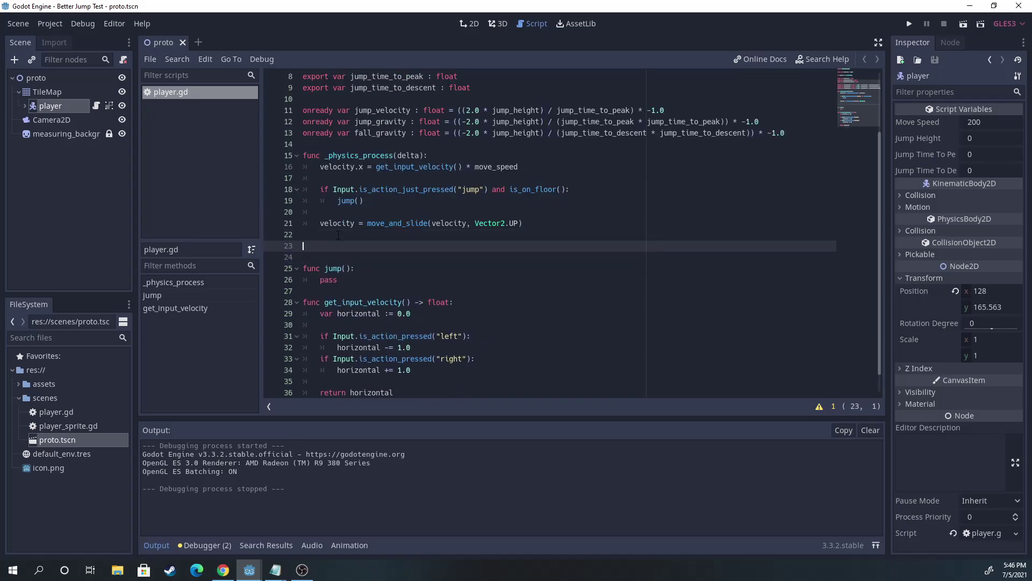
type("func get_gravity() -> float")
type(":")
Add get_gravity() choosing jump or fall gravity, apply it times delta, and set velocity.y = jump_velocity in jump().
key("Return")
type("return jump_gravity if velocity.y")
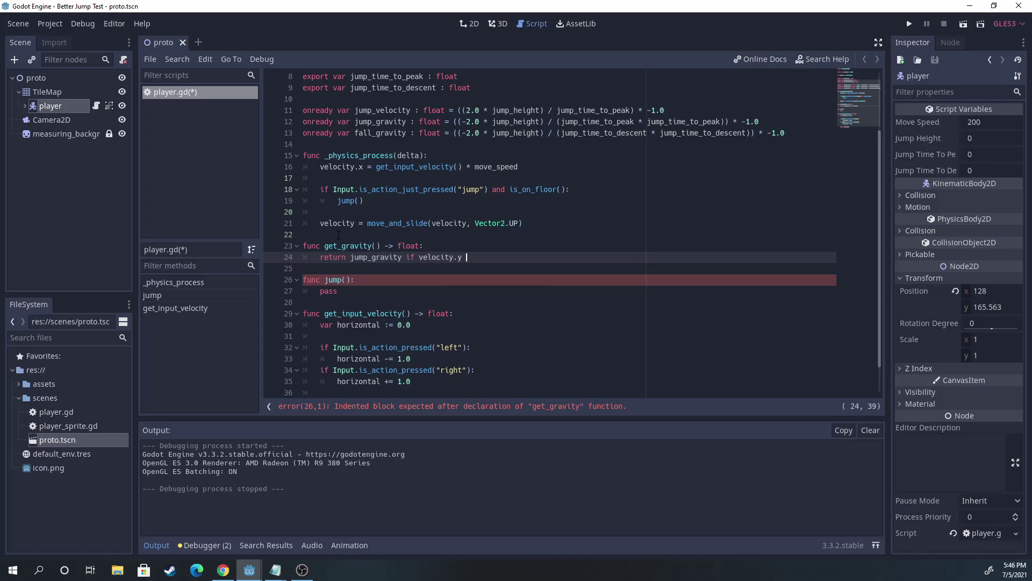
type("< 0.0 else fall_gravi")
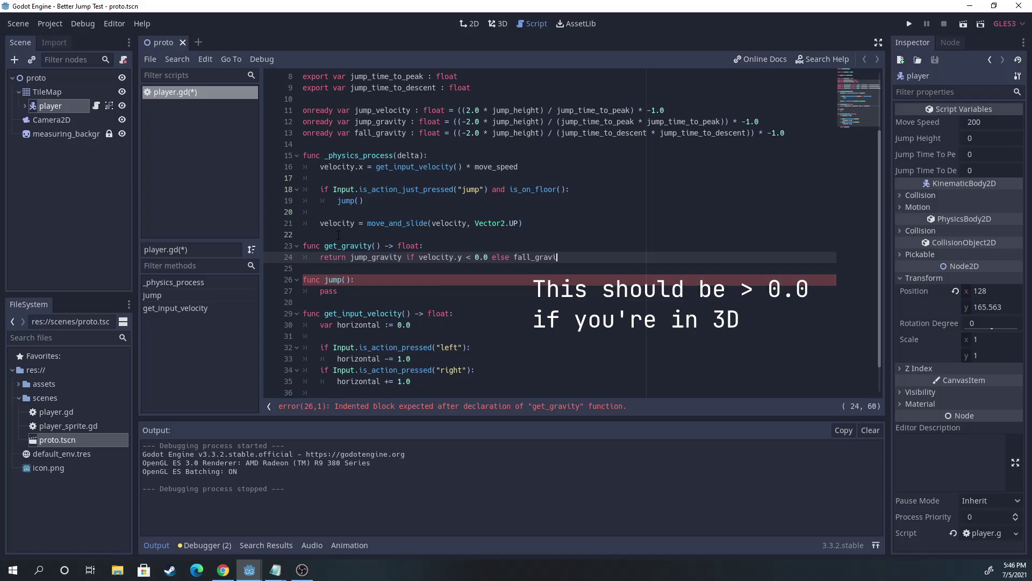
type("ty")
key("ctrl+s")
left_click(427, 155)
key("Return")
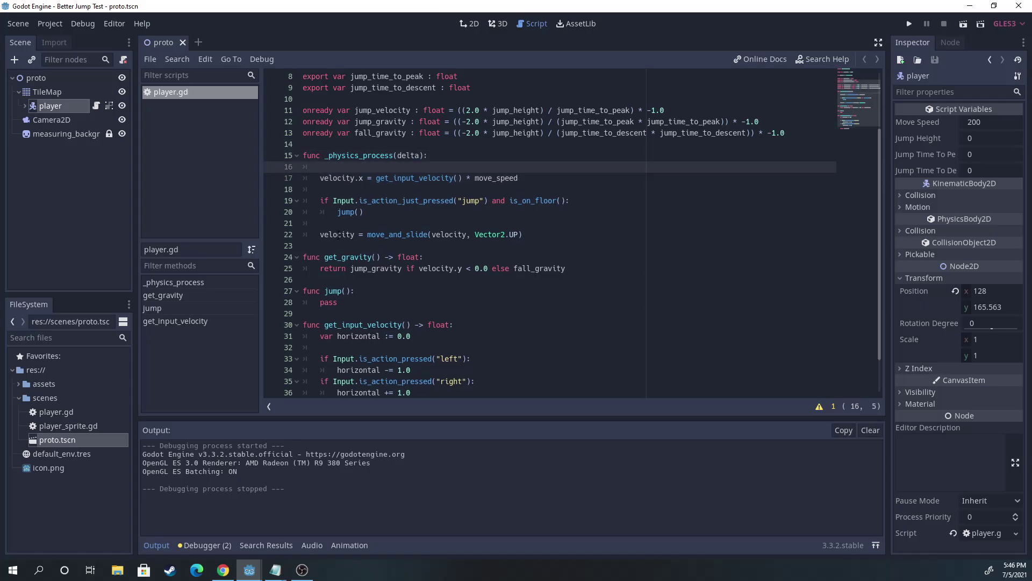
type("velocity.y += get")
type("_grav")
key("Return")
type("lta")
left_click(339, 302)
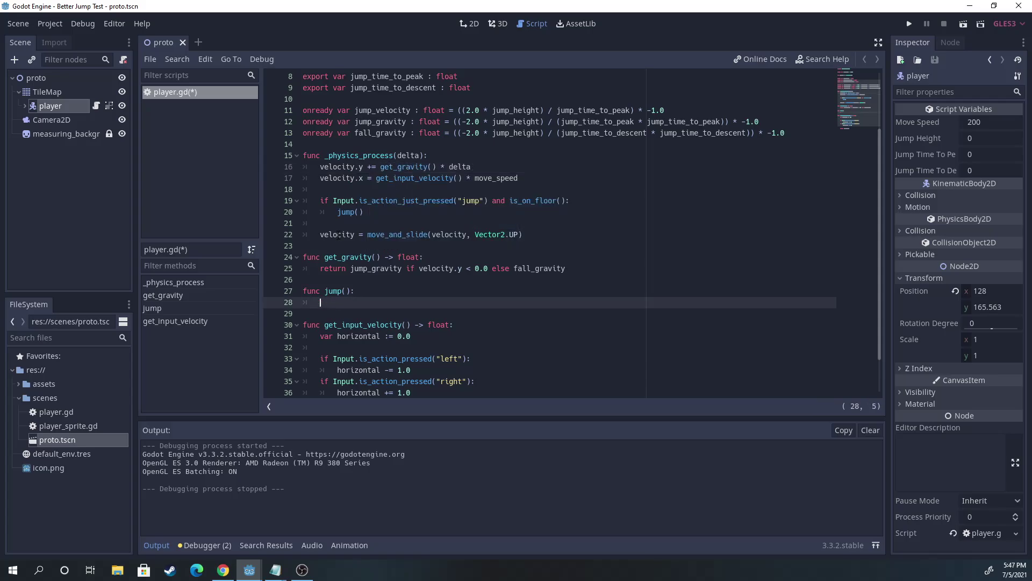
type("velocity.y = jump")
type("_ve")
key("Return")
Set Jump Height 100, Jump Time To Peak 0.5 and Jump Time To Descent 0.4.
left_click(469, 24)
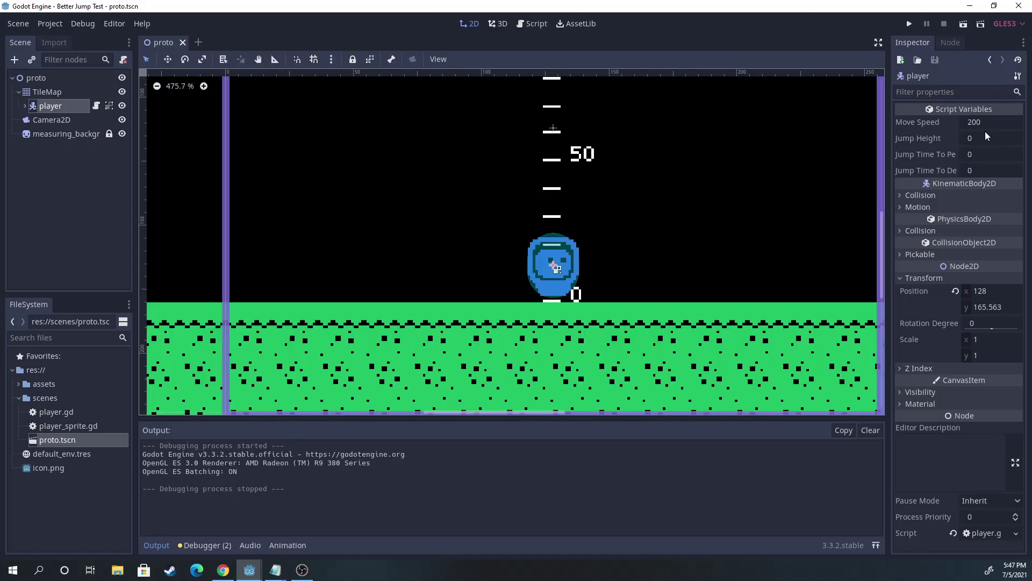
left_click(982, 138)
type("0")
key("Tab")
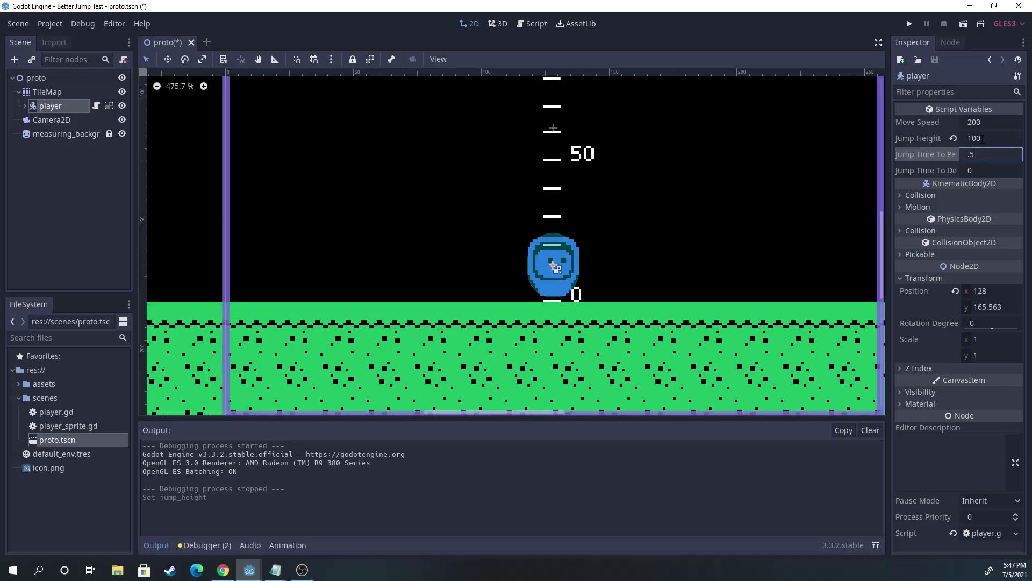
key("Tab")
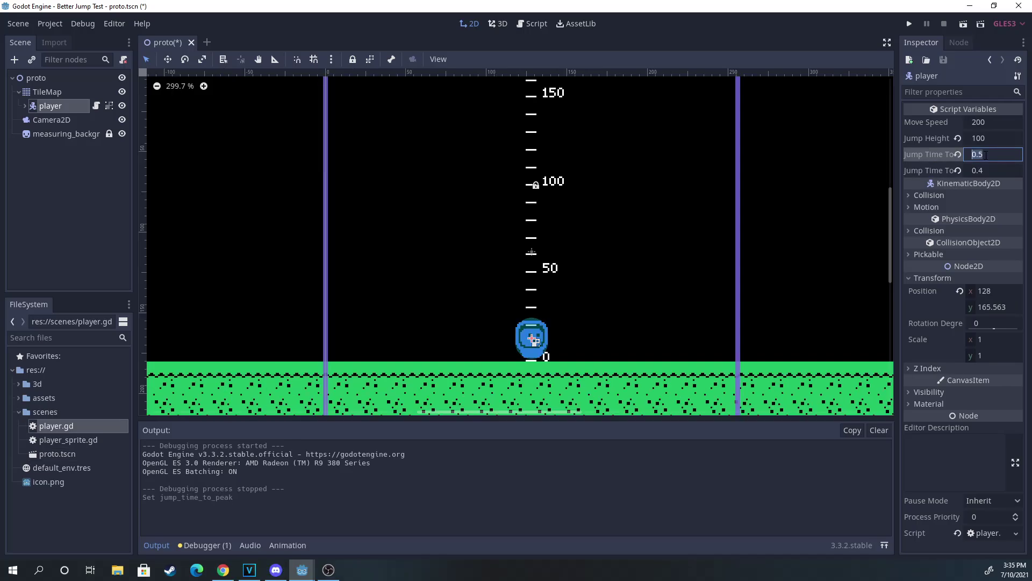
Run the game with F5 and jump to confirm the player reaches the 100 mark.
key("F5")
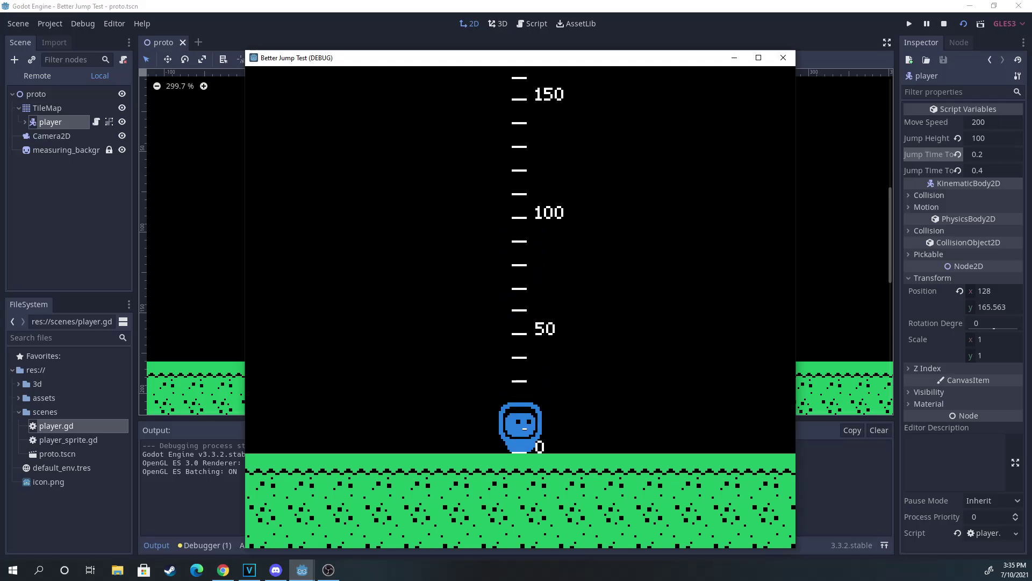
left_click(987, 139)
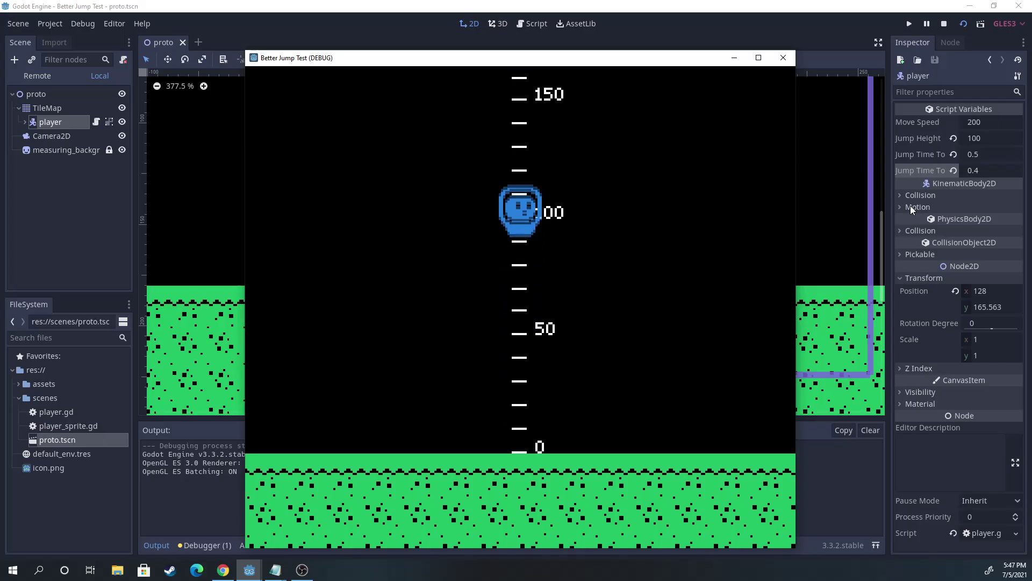
key("space")
key("space")
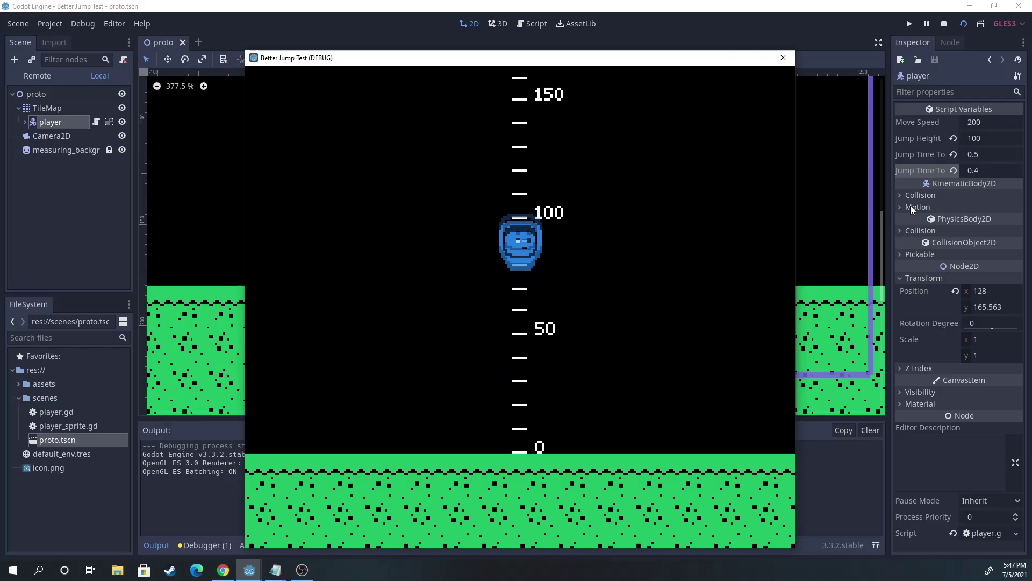